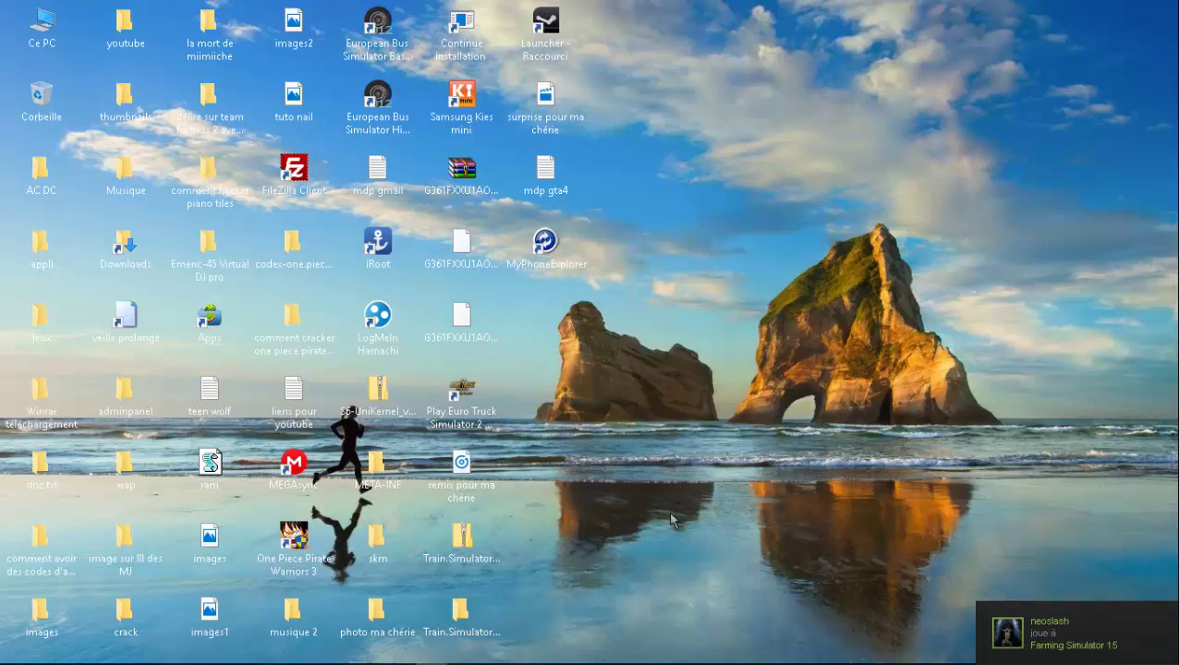
- Bring up the browser window showing the Odin file list on the Easy Firmware website
{"action": "mouse_move", "coordinate": [523, 656]}
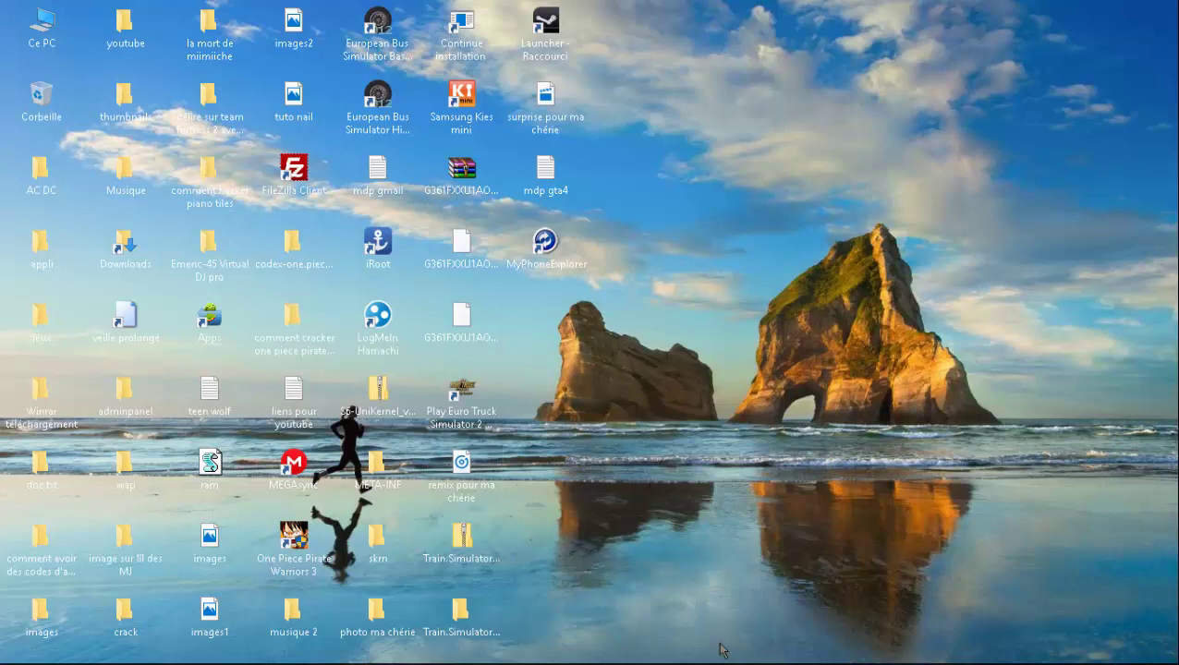
{"action": "mouse_move", "coordinate": [723, 662]}
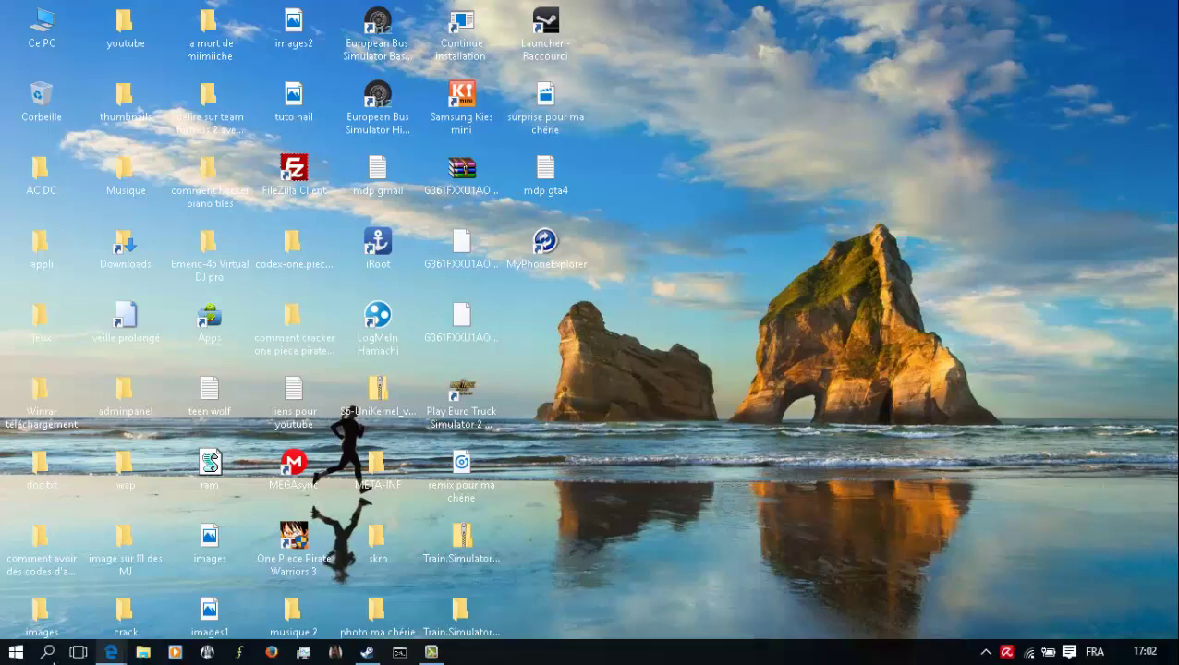
{"action": "left_click", "coordinate": [15, 652]}
{"action": "left_click", "coordinate": [16, 652]}
{"action": "mouse_move", "coordinate": [110, 652]}
{"action": "left_click", "coordinate": [93, 586]}
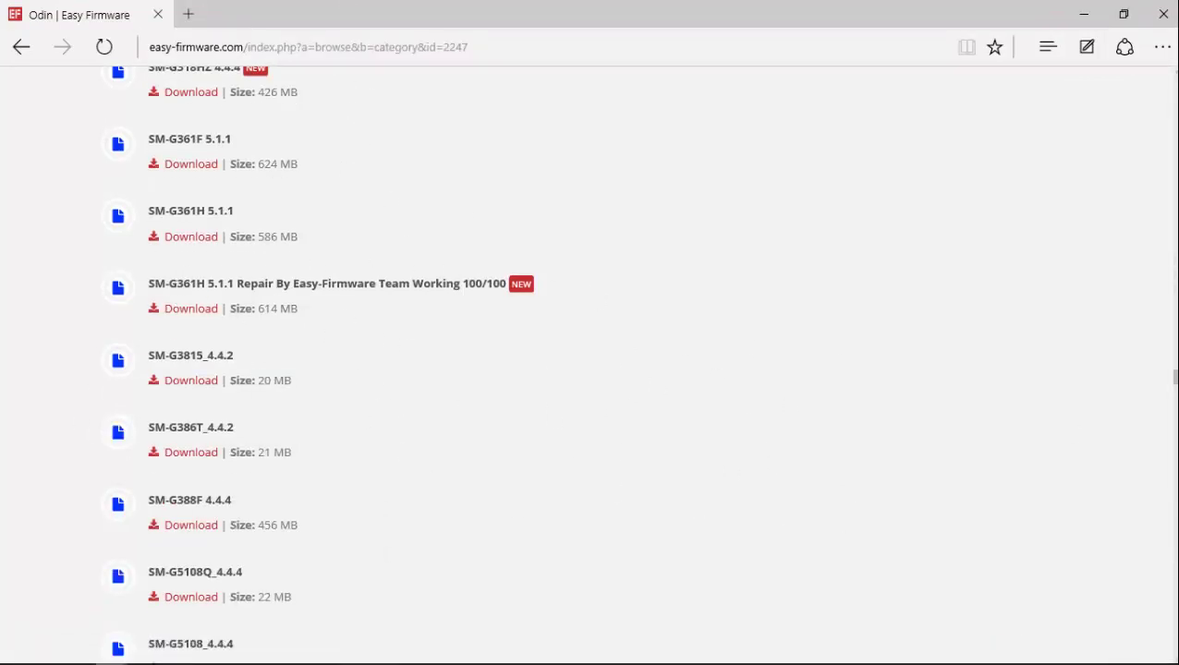
- Start downloading the SM-G531F 5.1.1 firmware from the list and suspend the download
{"action": "mouse_move", "coordinate": [1175, 380]}
{"action": "left_mouse_down"}
{"action": "mouse_move", "coordinate": [1175, 85]}
{"action": "mouse_move", "coordinate": [1174, 395]}
{"action": "left_mouse_up"}
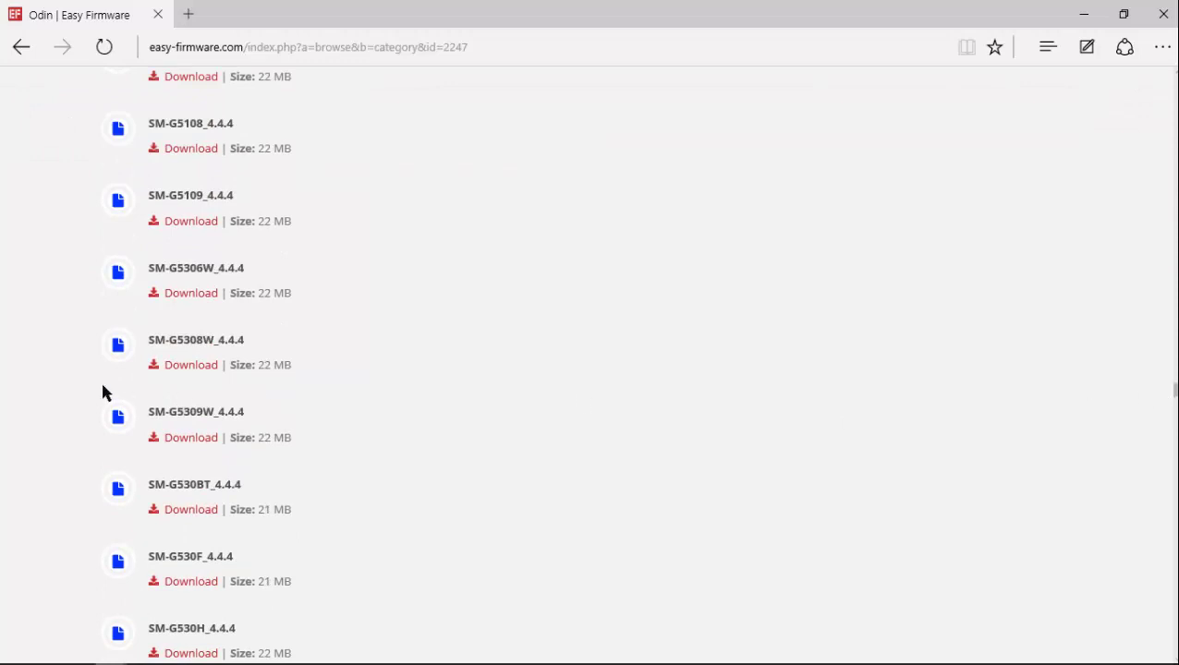
{"action": "scroll", "coordinate": [268, 340], "scroll_direction": "down", "scroll_amount": 5}
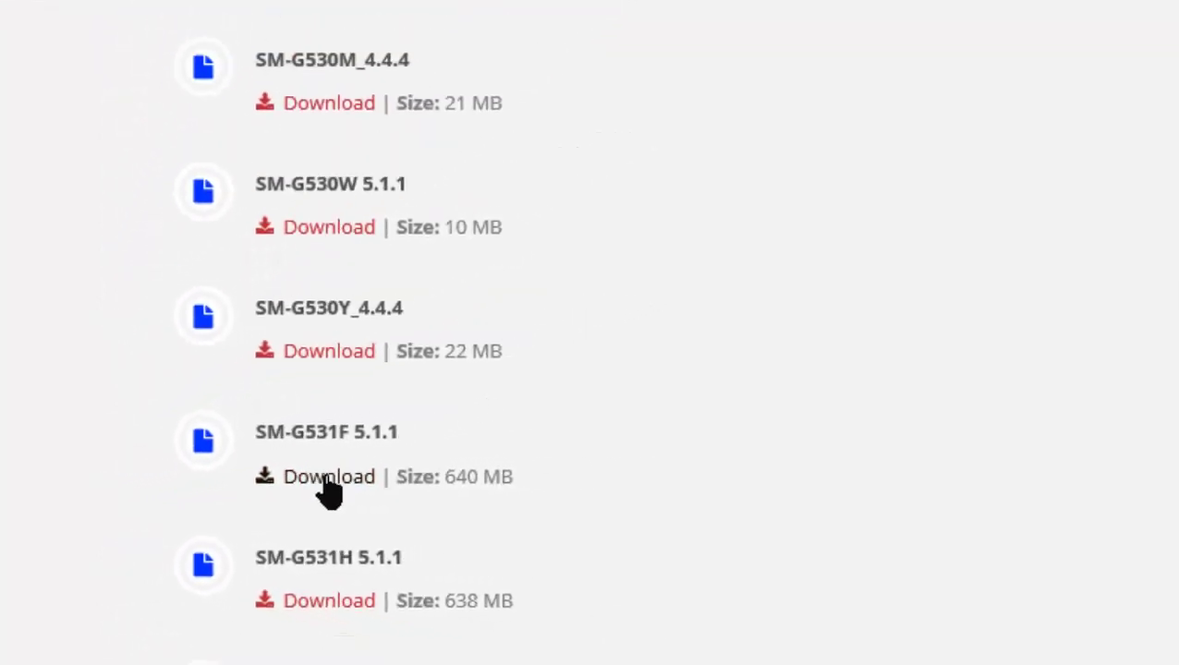
{"action": "left_click", "coordinate": [327, 479]}
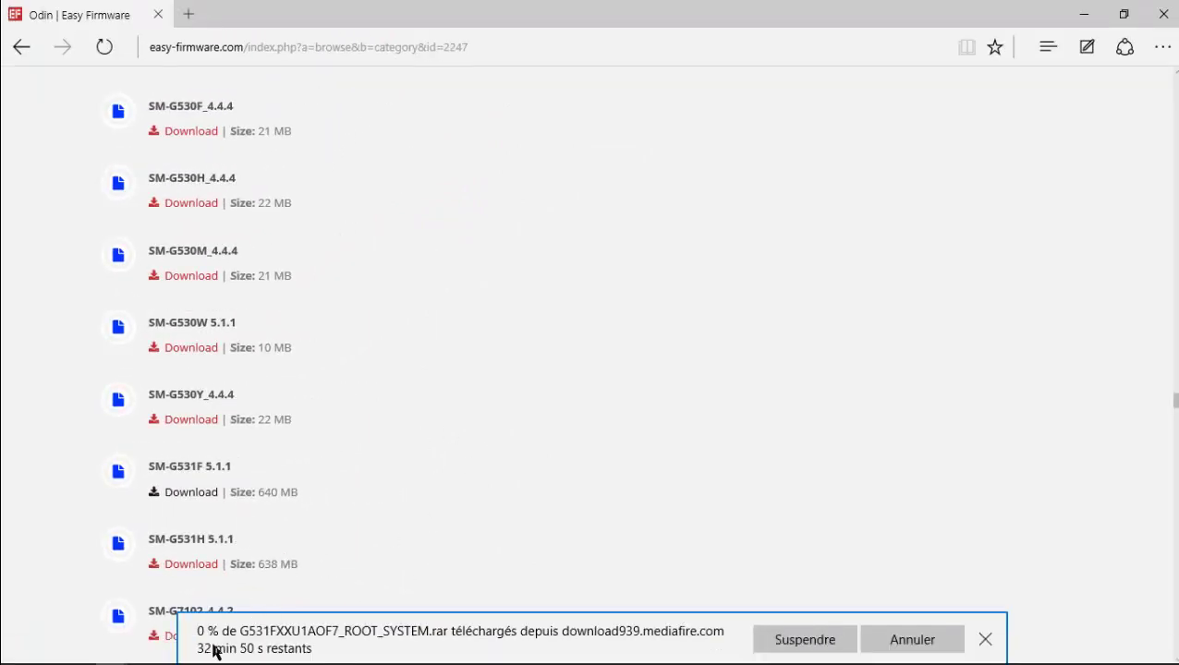
{"action": "left_click", "coordinate": [766, 651]}
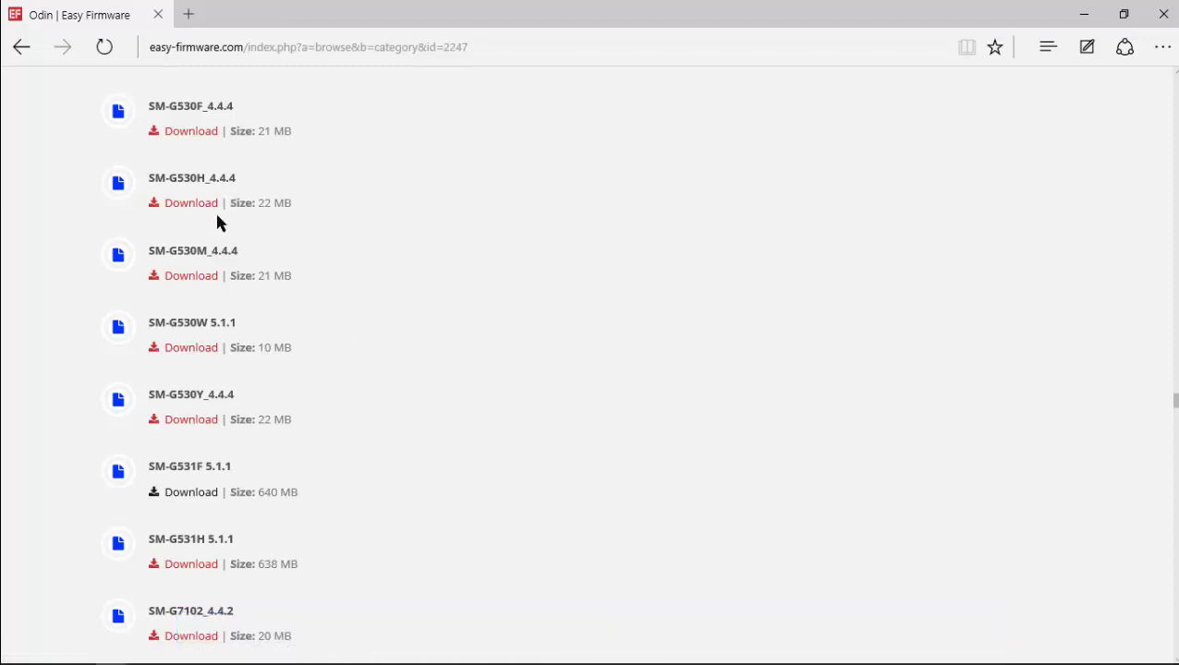
- Start downloading the SM-G361F 5.1.1 firmware from the list and suspend the download
{"action": "scroll", "coordinate": [227, 557], "scroll_direction": "down", "scroll_amount": 2}
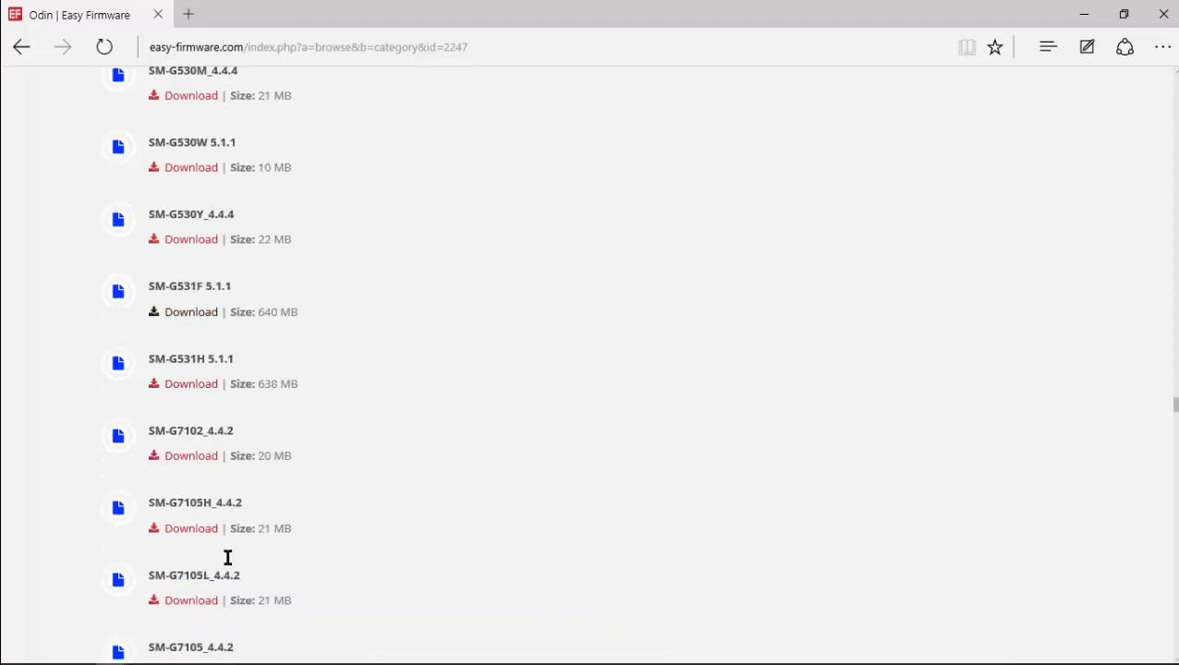
{"action": "scroll", "coordinate": [231, 583], "scroll_direction": "down", "scroll_amount": 3}
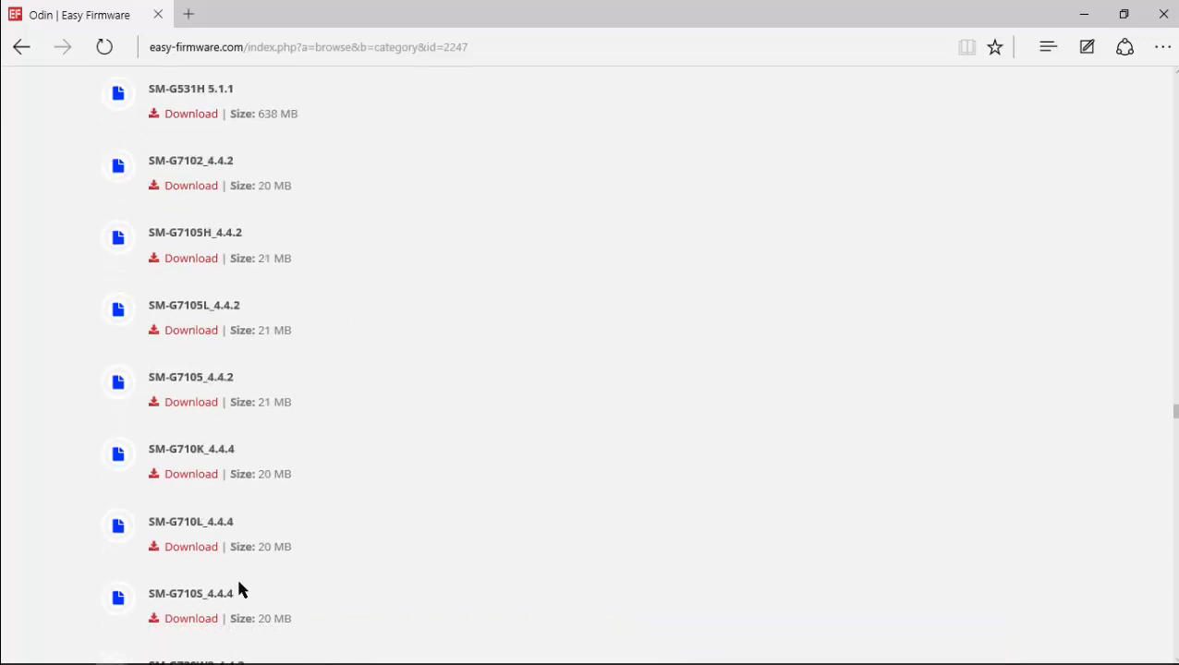
{"action": "scroll", "coordinate": [238, 589], "scroll_direction": "down", "scroll_amount": 4}
{"action": "scroll", "coordinate": [238, 578], "scroll_direction": "down", "scroll_amount": 4}
{"action": "scroll", "coordinate": [242, 559], "scroll_direction": "up", "scroll_amount": 6}
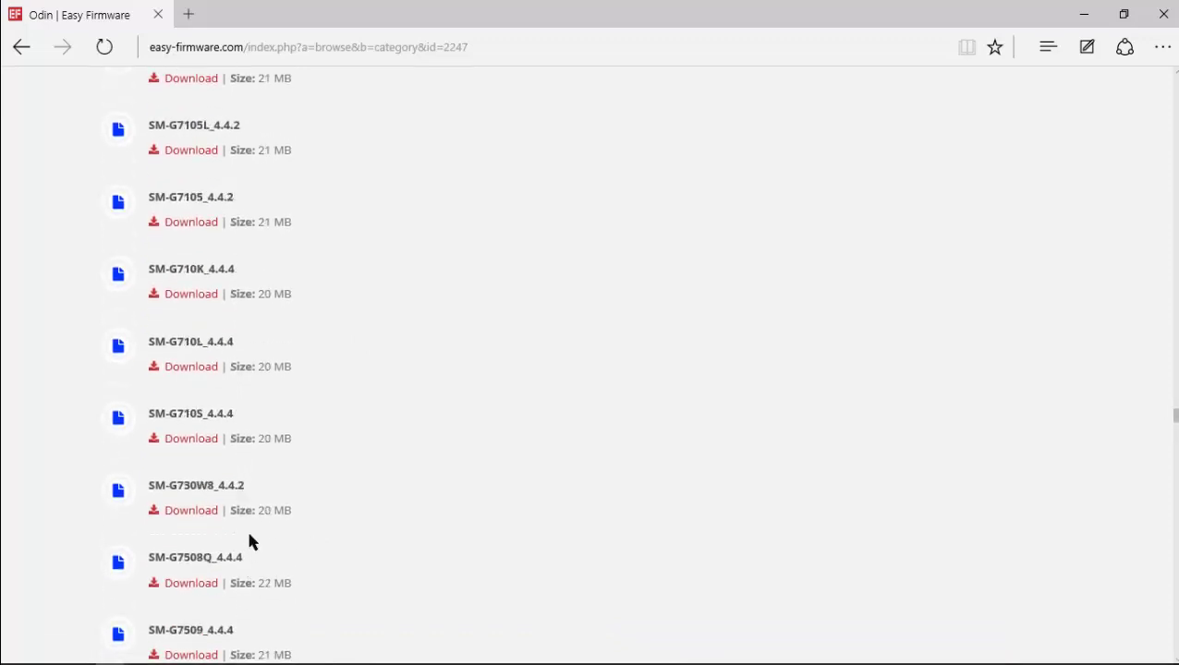
{"action": "scroll", "coordinate": [166, 351], "scroll_direction": "up", "scroll_amount": 5}
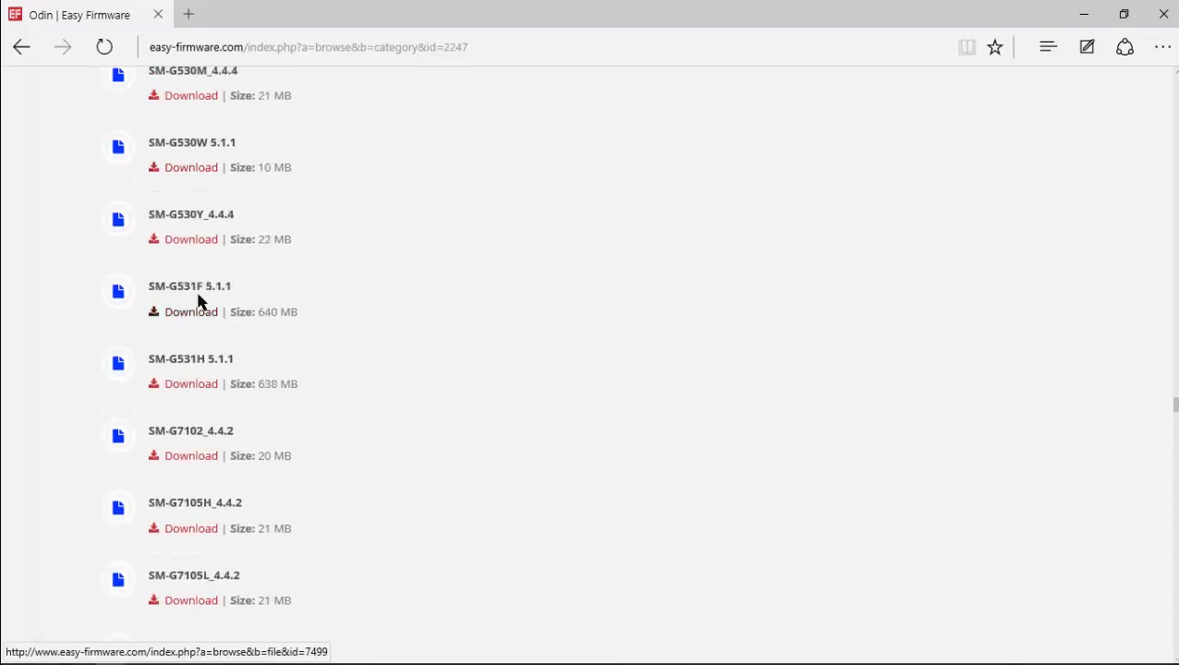
{"action": "scroll", "coordinate": [198, 301], "scroll_direction": "up", "scroll_amount": 6}
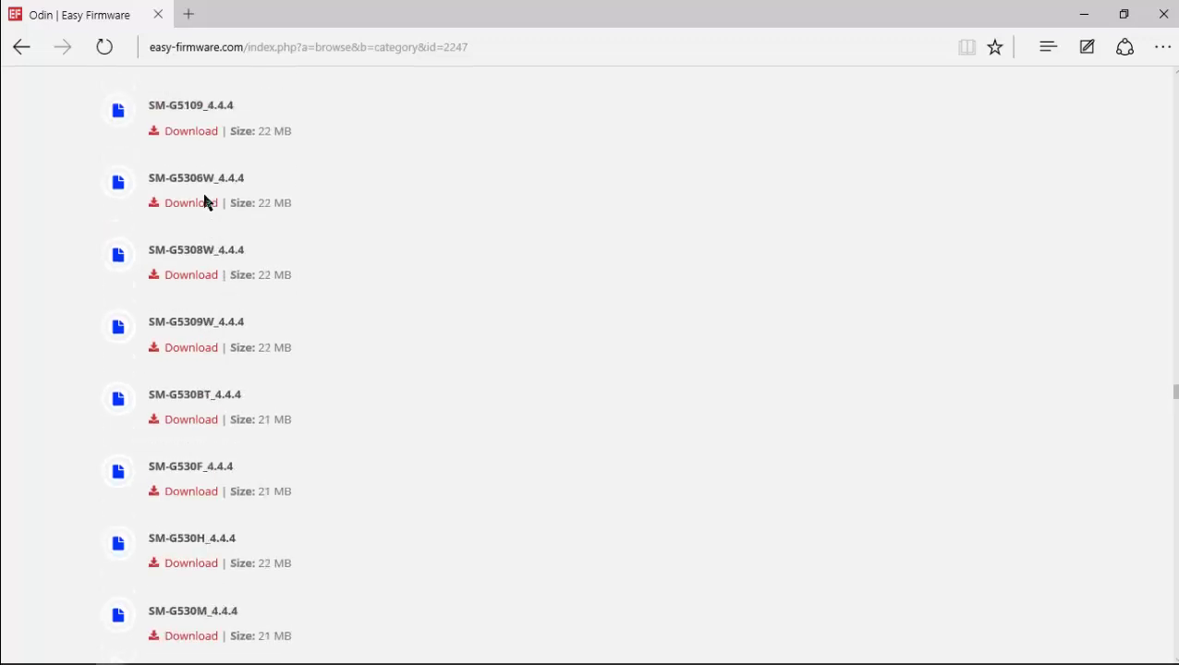
{"action": "scroll", "coordinate": [205, 202], "scroll_direction": "up", "scroll_amount": 6}
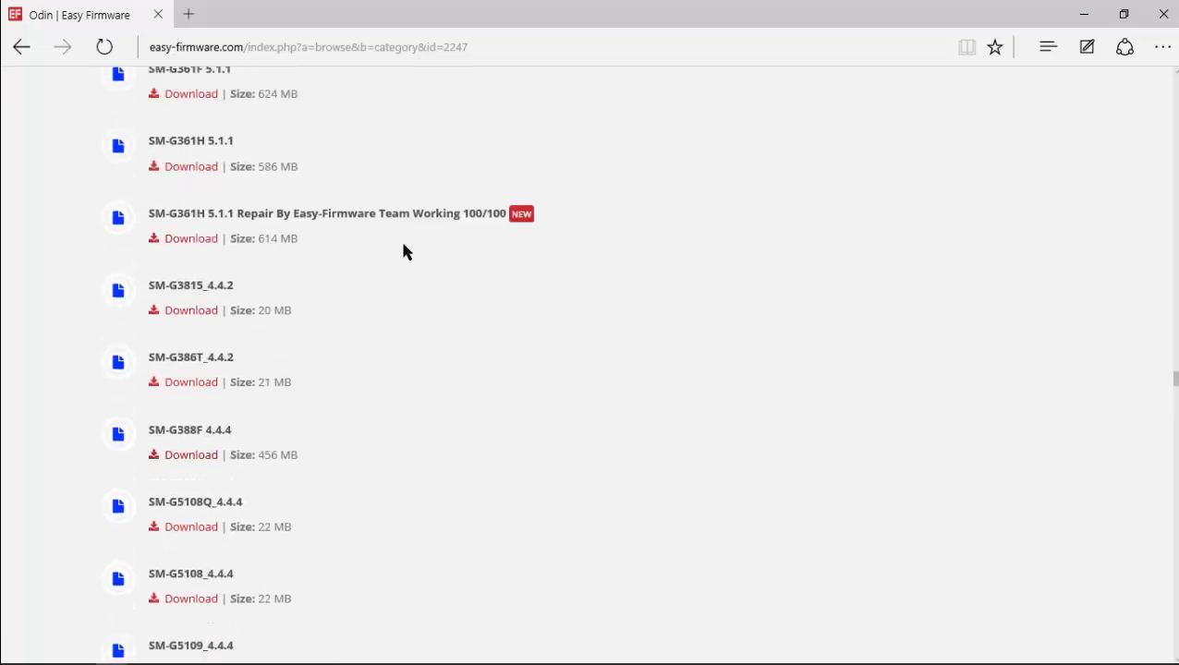
{"action": "scroll", "coordinate": [167, 194], "scroll_direction": "up", "scroll_amount": 1}
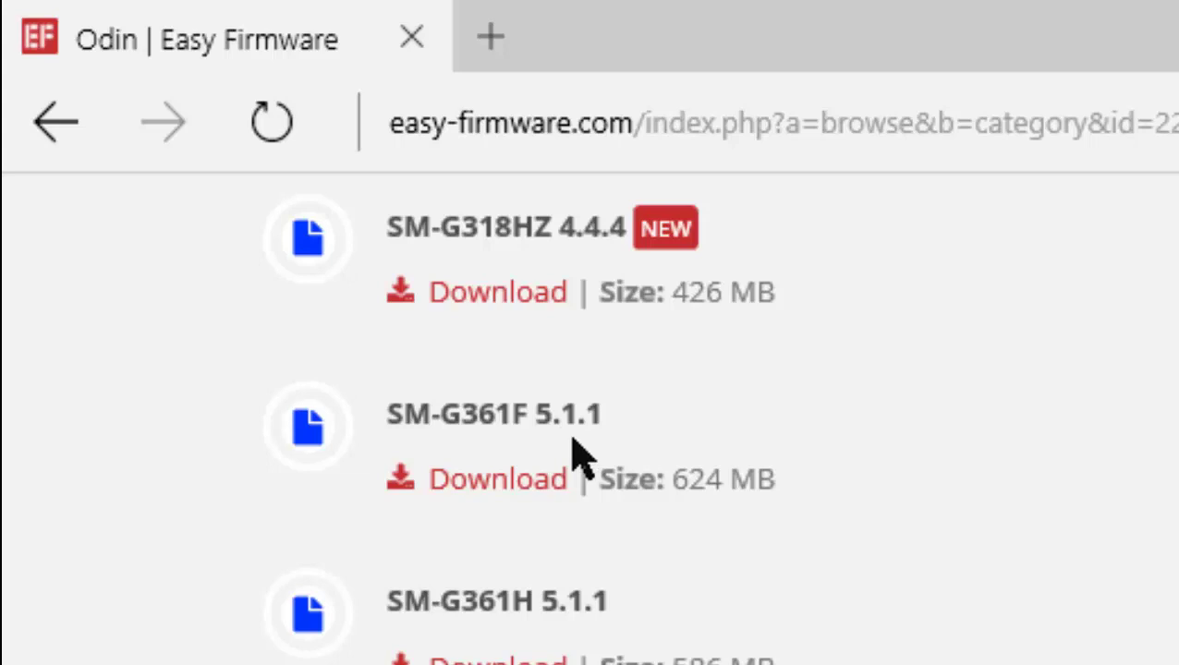
{"action": "left_click", "coordinate": [518, 485]}
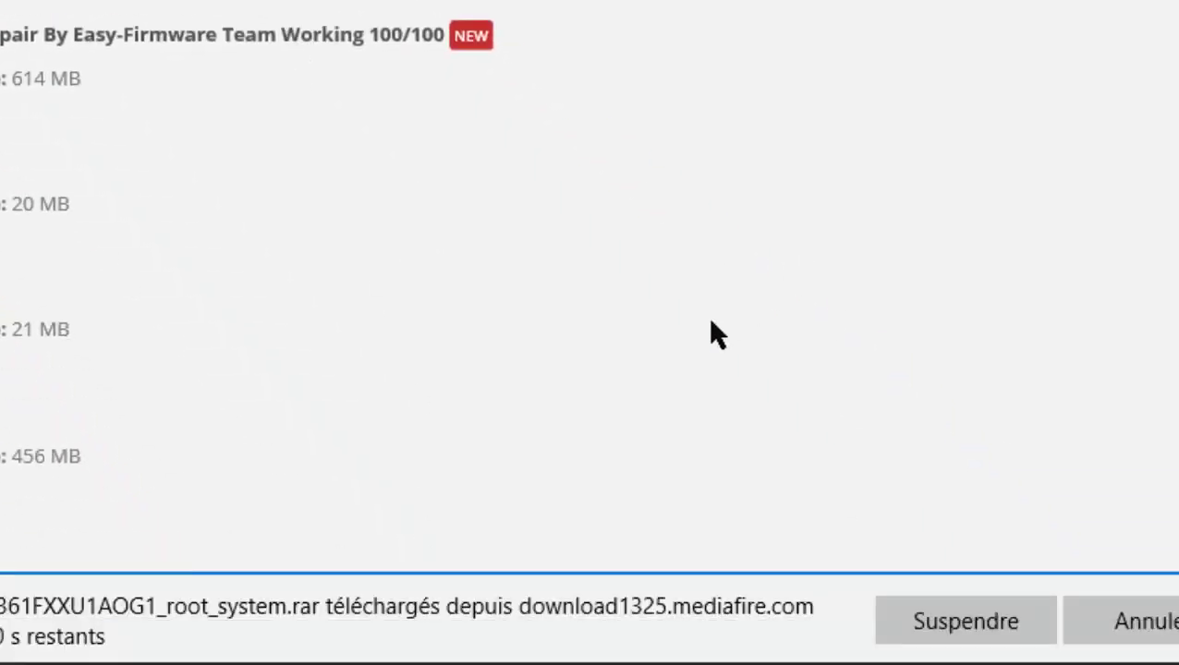
{"action": "left_click", "coordinate": [977, 618]}
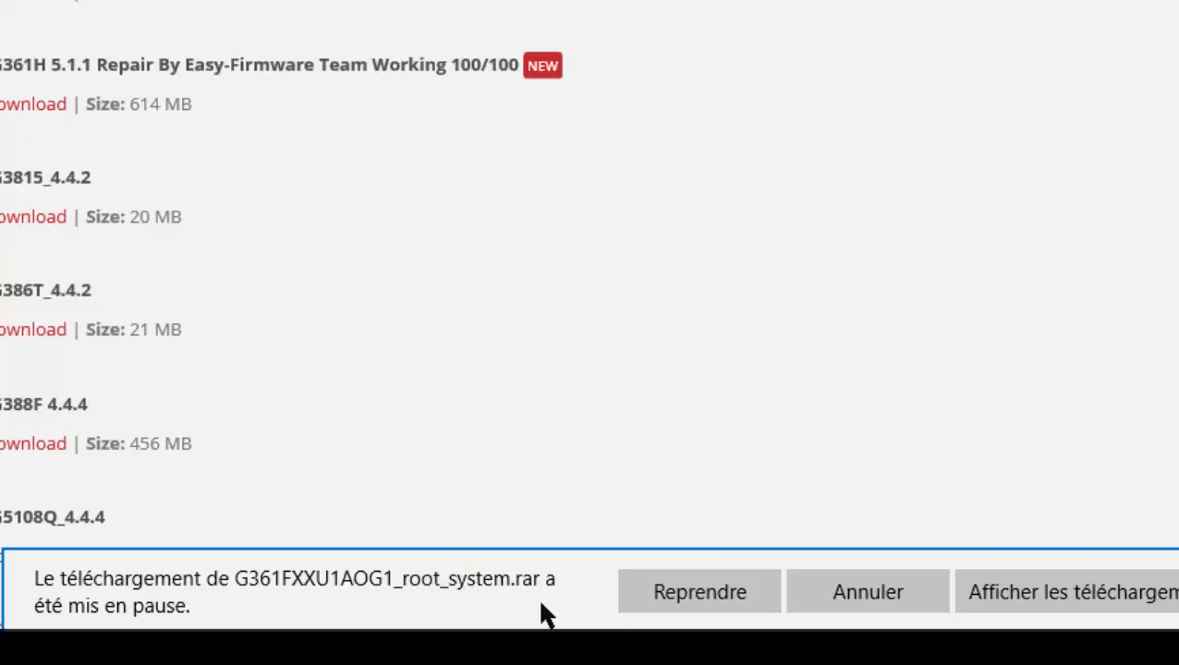
- Return to the desktop and move G361FXXU1AOG1_ROOT_SYSTEM.tar to an empty area away from the other icons
{"action": "mouse_move", "coordinate": [595, 628]}
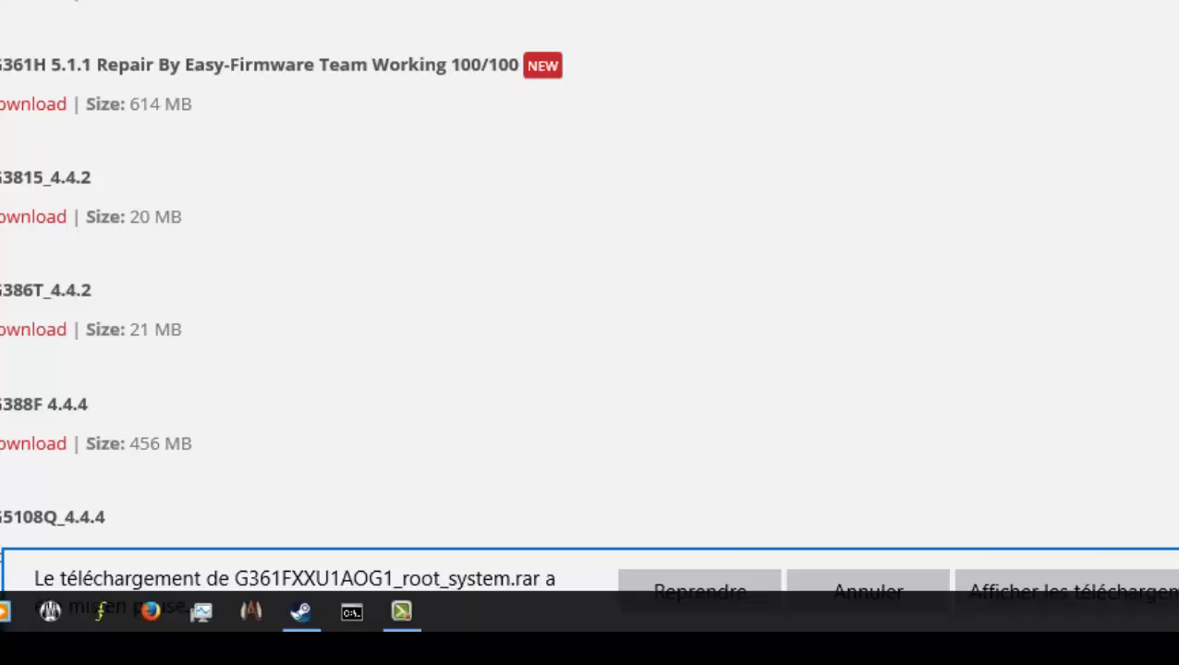
{"action": "left_click", "coordinate": [856, 596]}
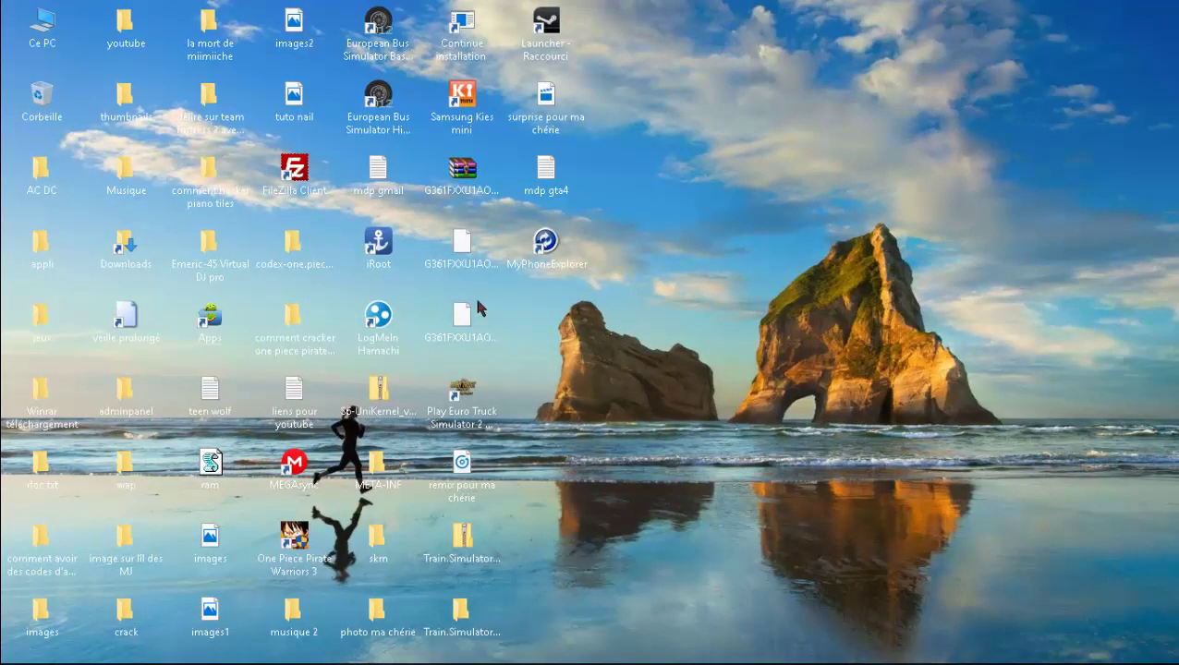
{"action": "left_click", "coordinate": [459, 244]}
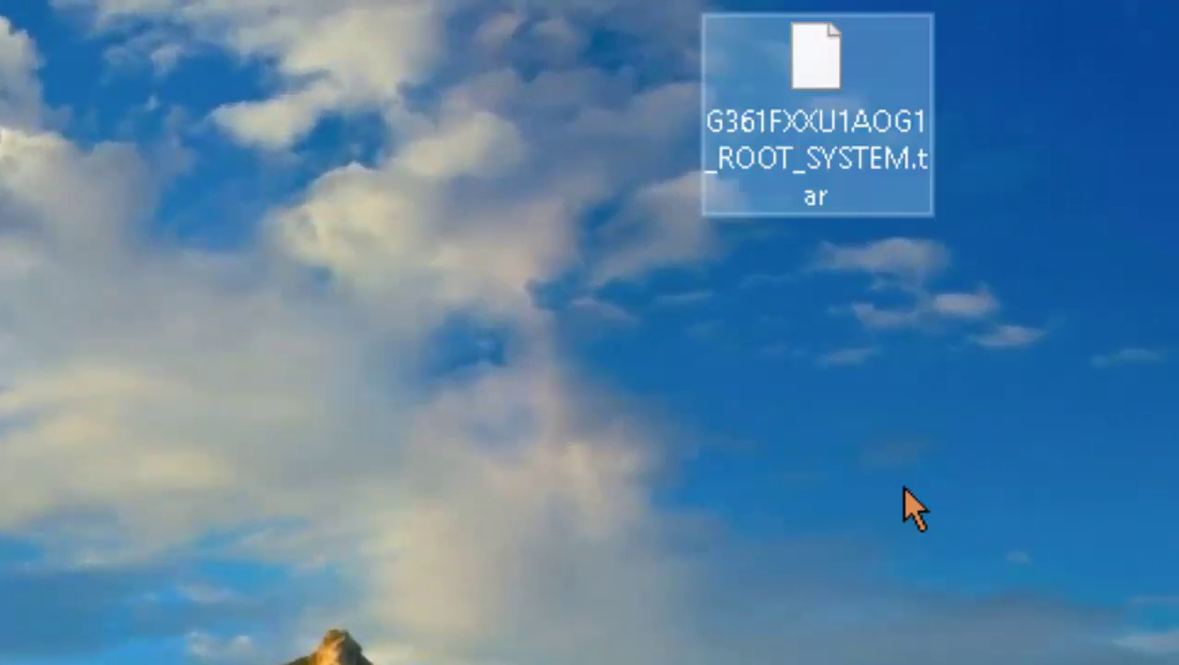
{"action": "left_click", "coordinate": [882, 333]}
{"action": "left_click", "coordinate": [782, 118]}
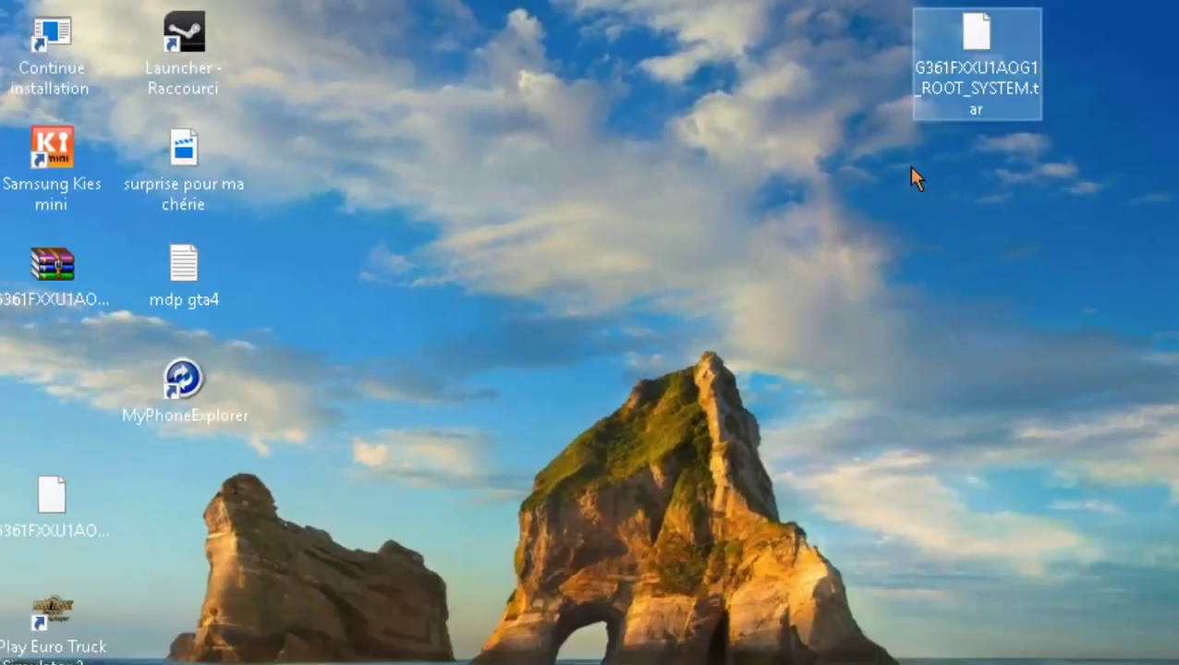
- Try to open the G361FXXU1AOG1_ROOT_SYSTEM.tar file on the desktop and dismiss the application choice
{"action": "double_click", "coordinate": [969, 115]}
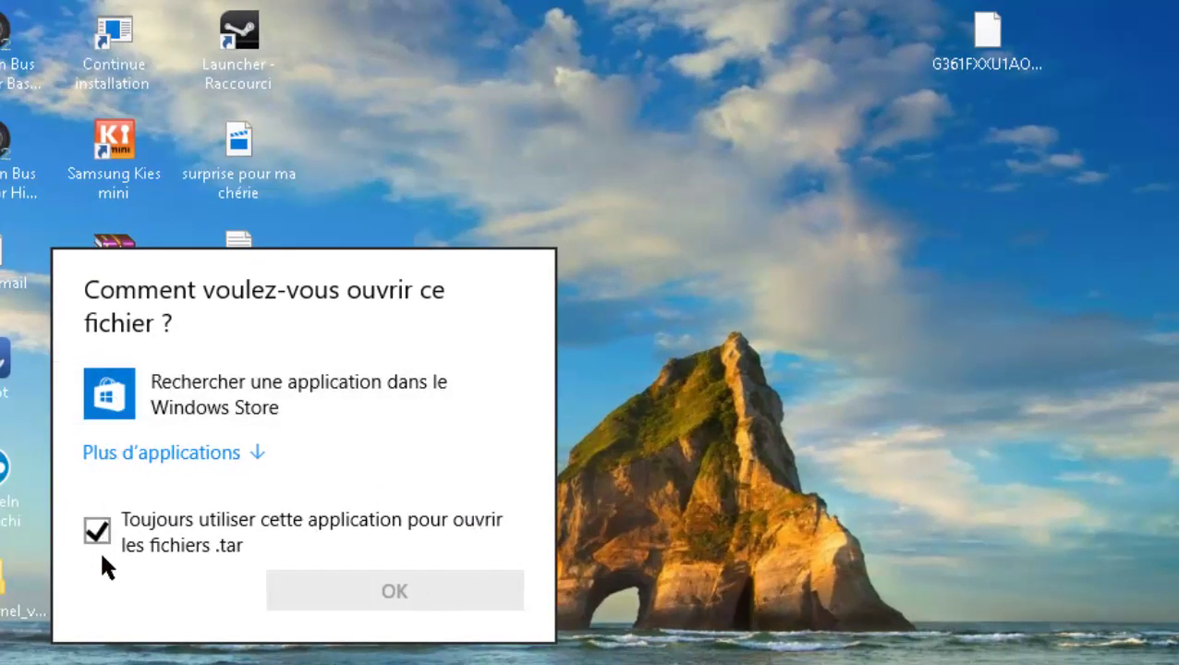
{"action": "key", "text": "Escape"}
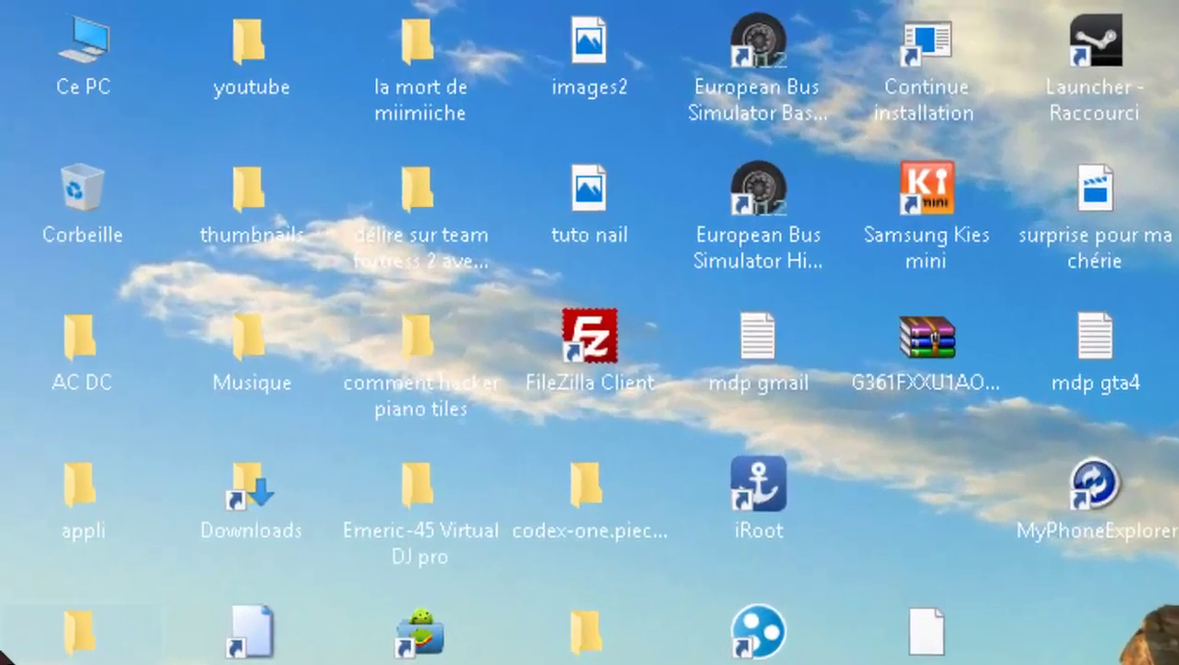
- Launch Odin3 v3.10 from the Odin3_v3.10.6 folder inside the Downloads folder
{"action": "mouse_move", "coordinate": [61, 251]}
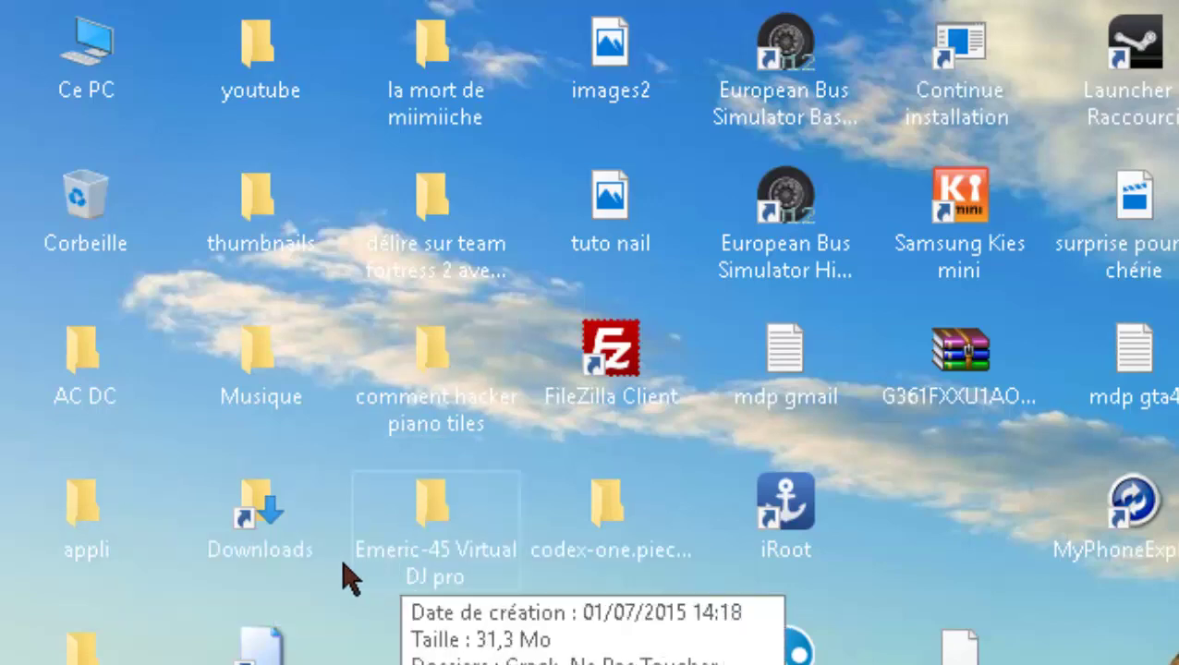
{"action": "left_click", "coordinate": [265, 538]}
{"action": "key", "text": "Escape"}
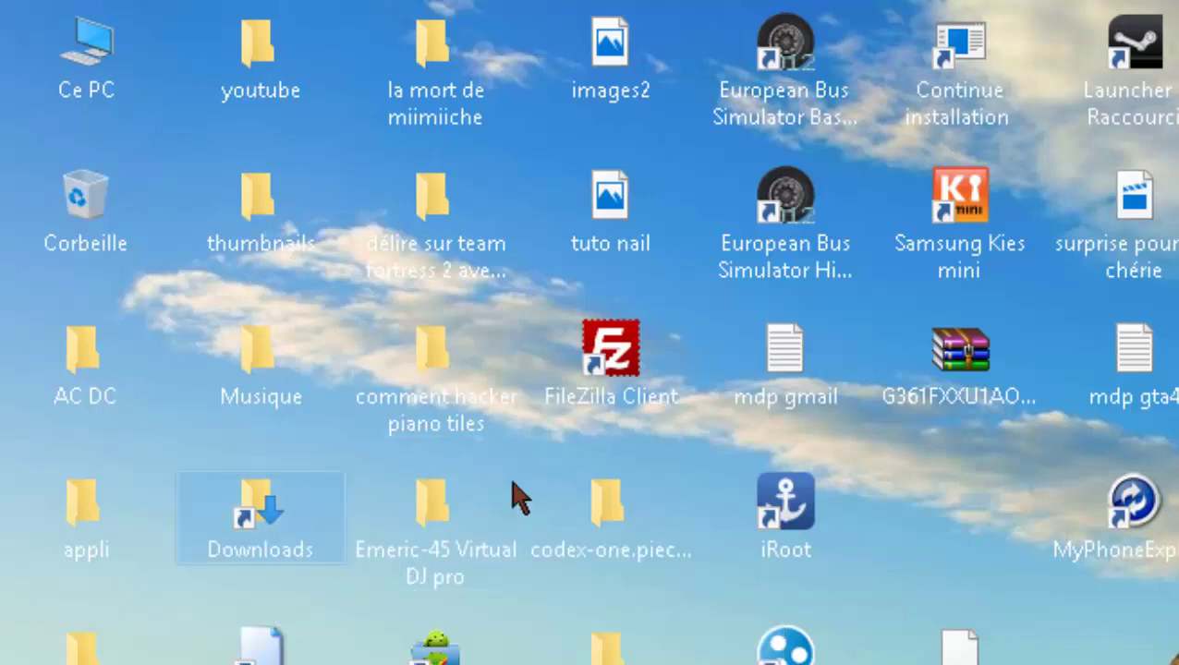
{"action": "double_click", "coordinate": [258, 552]}
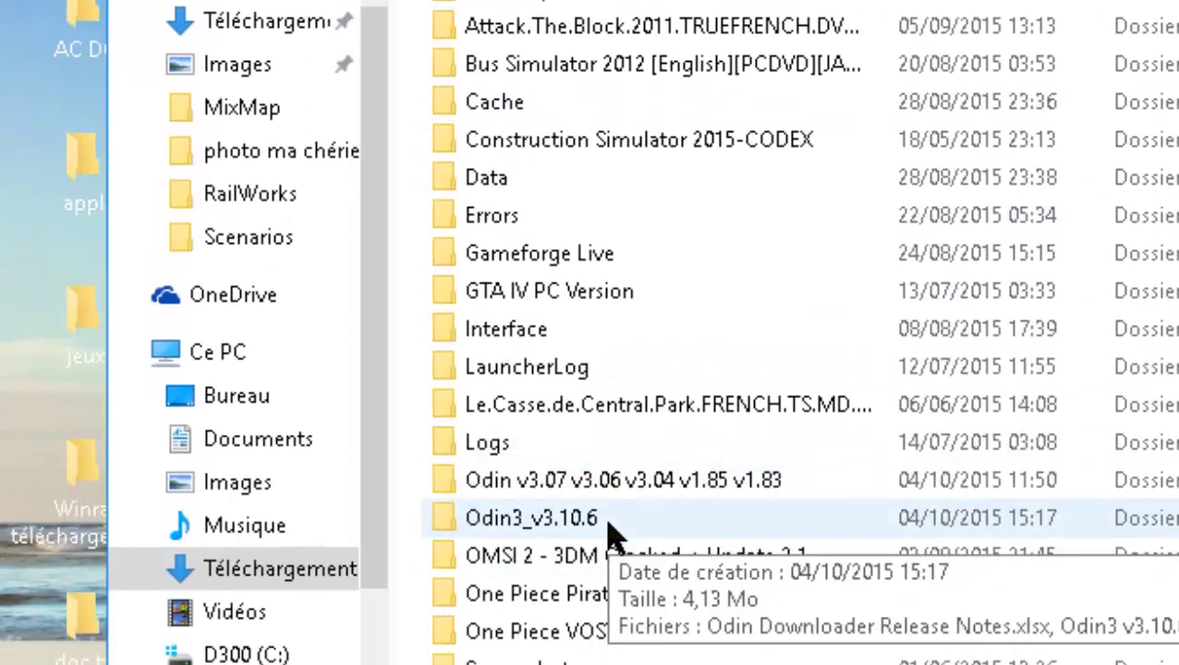
{"action": "double_click", "coordinate": [610, 534]}
{"action": "left_click", "coordinate": [601, 147]}
{"action": "double_click", "coordinate": [600, 148]}
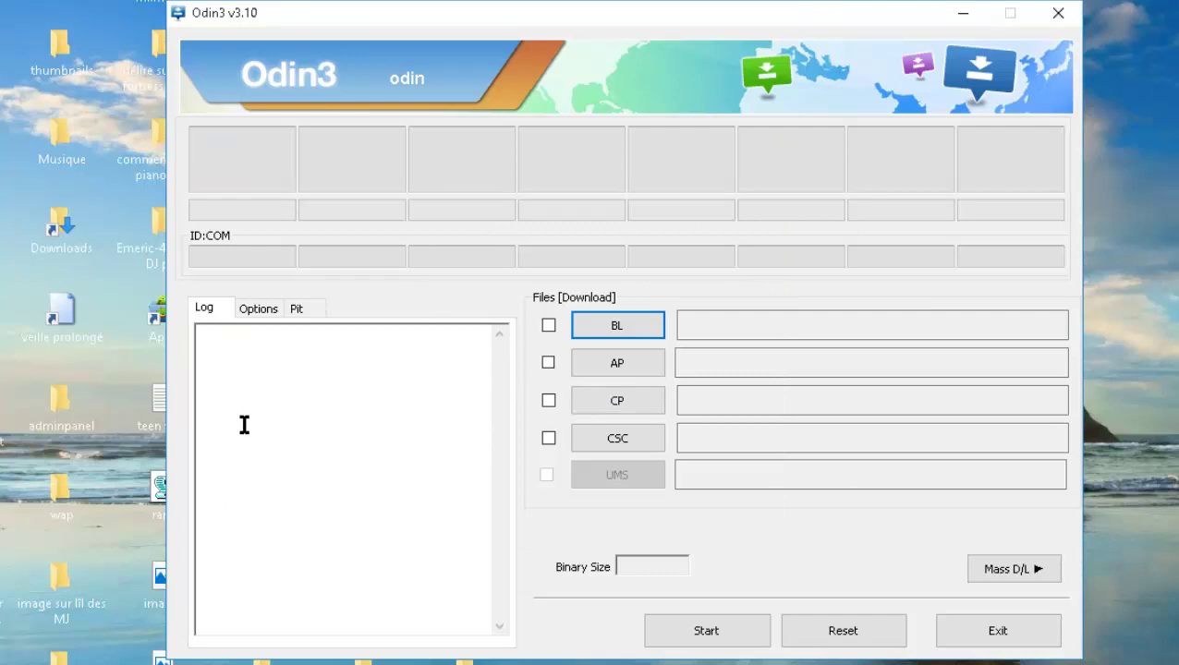
- Load G361FXXU1AOG1_ROOT_SYSTEM.tar from the desktop as the AP file
{"action": "left_click", "coordinate": [221, 342]}
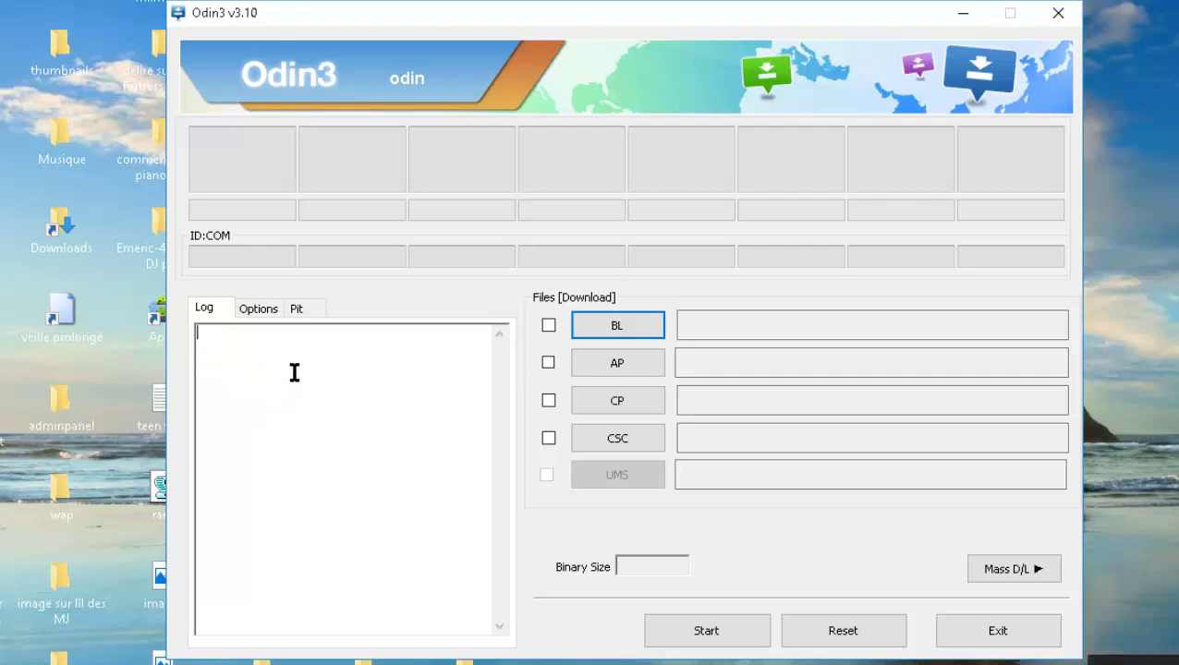
{"action": "left_click", "coordinate": [594, 361]}
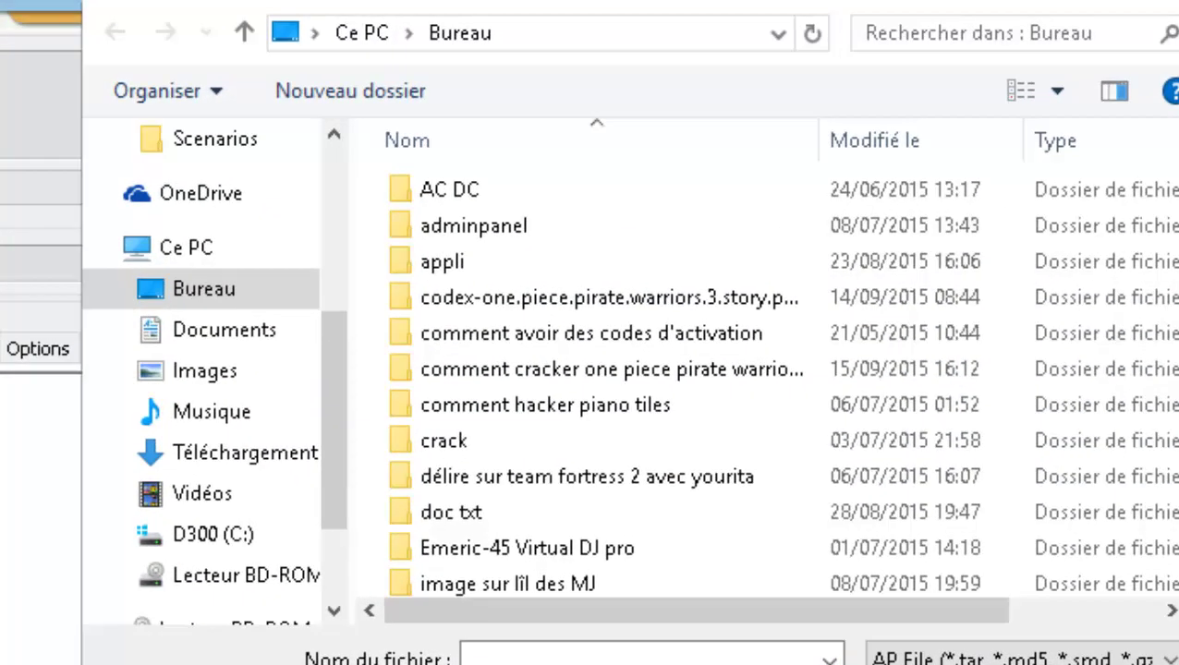
{"action": "scroll", "coordinate": [625, 418], "scroll_direction": "down", "scroll_amount": 5}
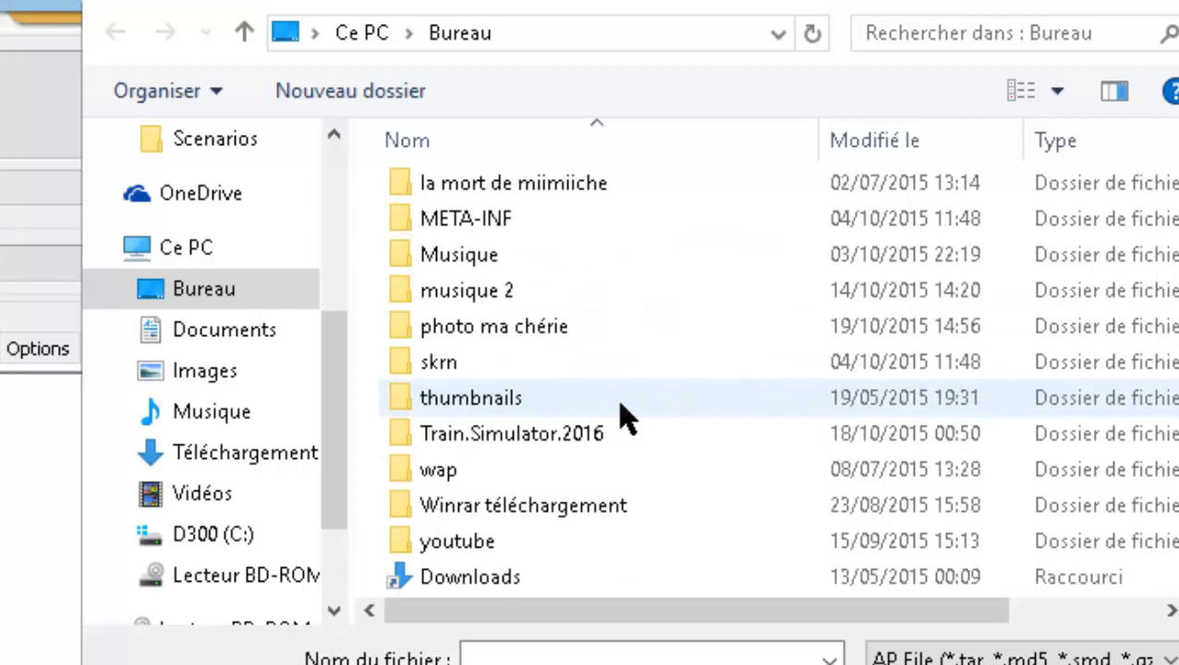
{"action": "scroll", "coordinate": [625, 418], "scroll_direction": "down", "scroll_amount": 1}
{"action": "left_click", "coordinate": [453, 584]}
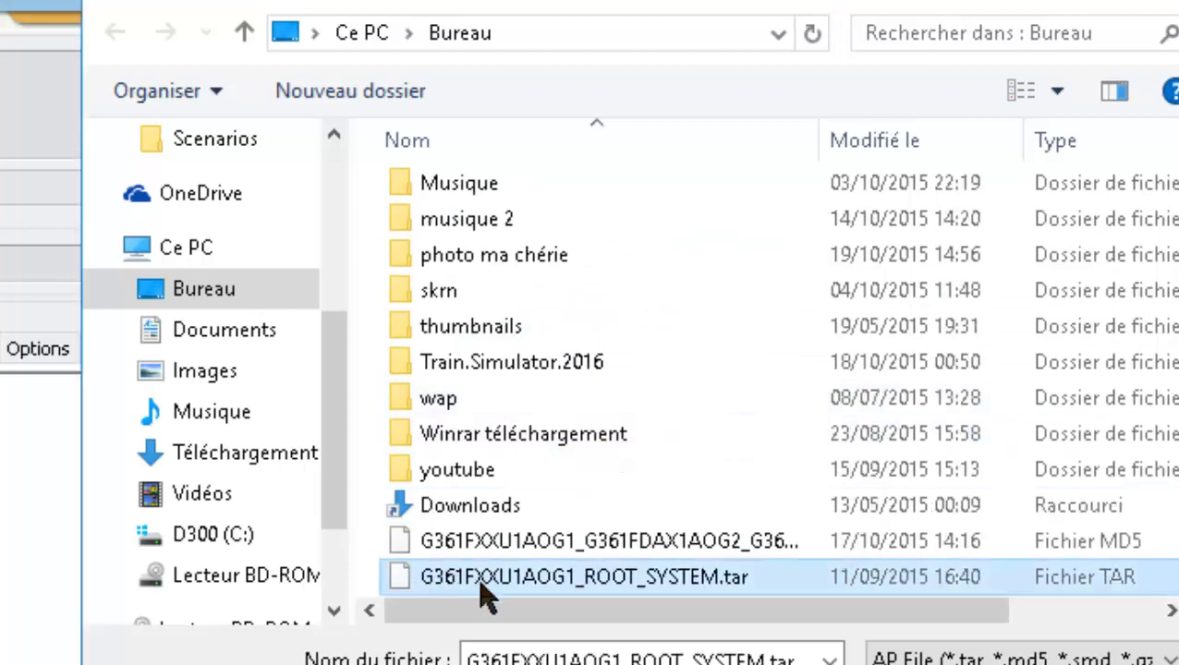
{"action": "double_click", "coordinate": [558, 596]}
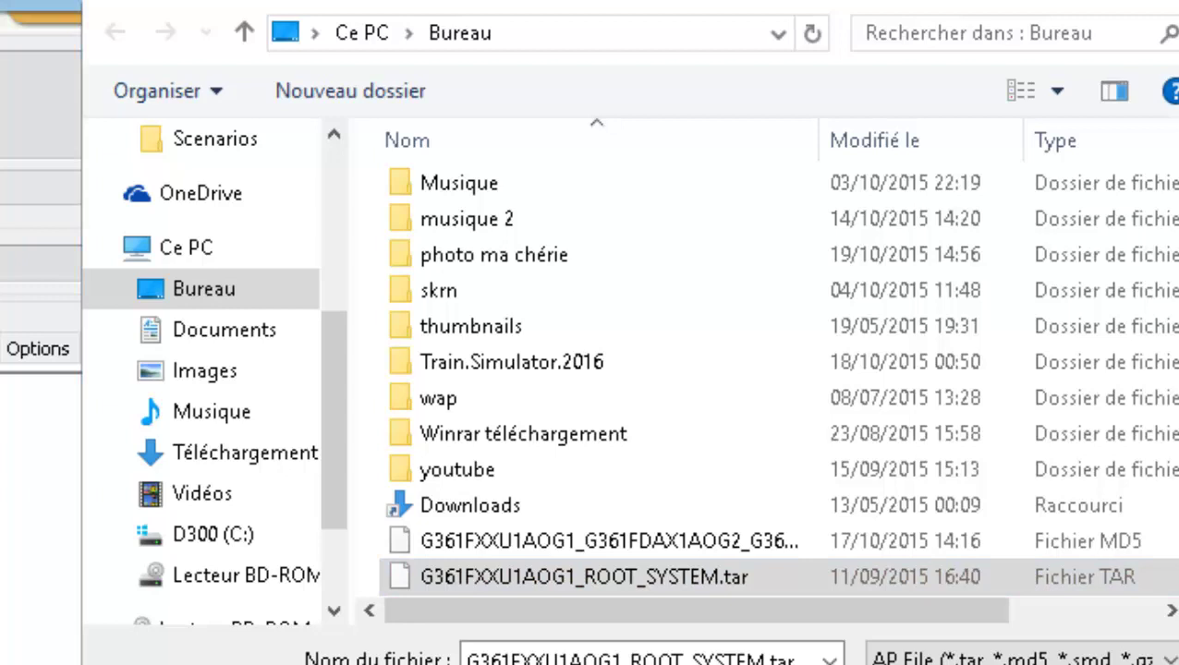
{"action": "left_click", "coordinate": [600, 578]}
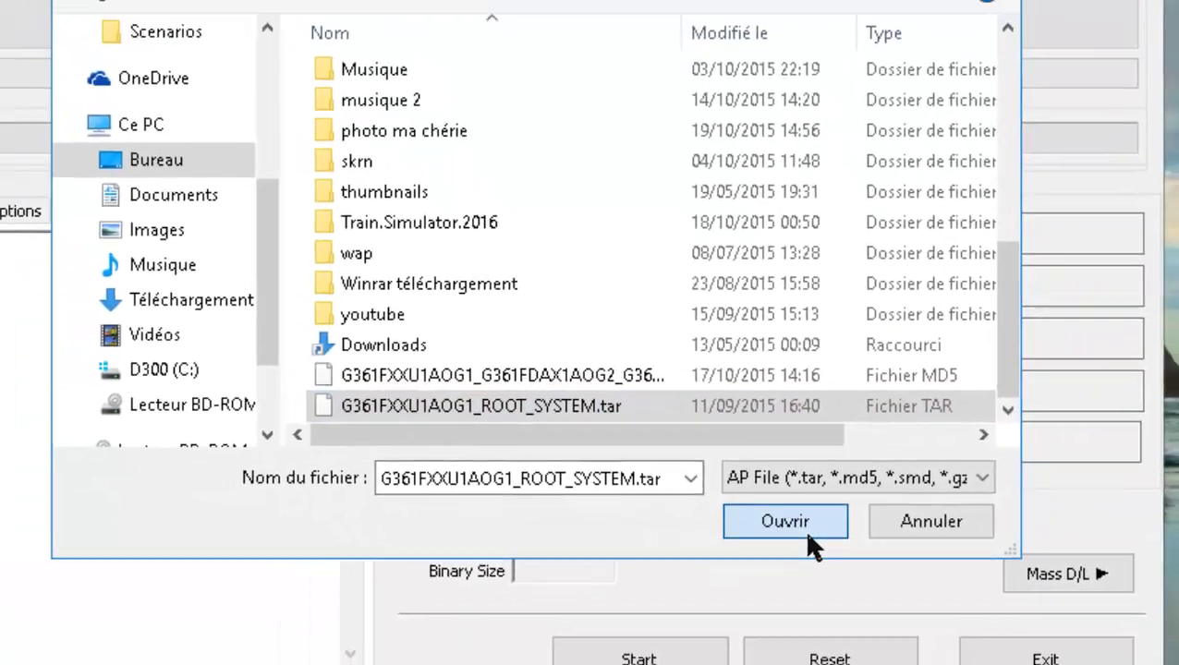
{"action": "left_click", "coordinate": [878, 664]}
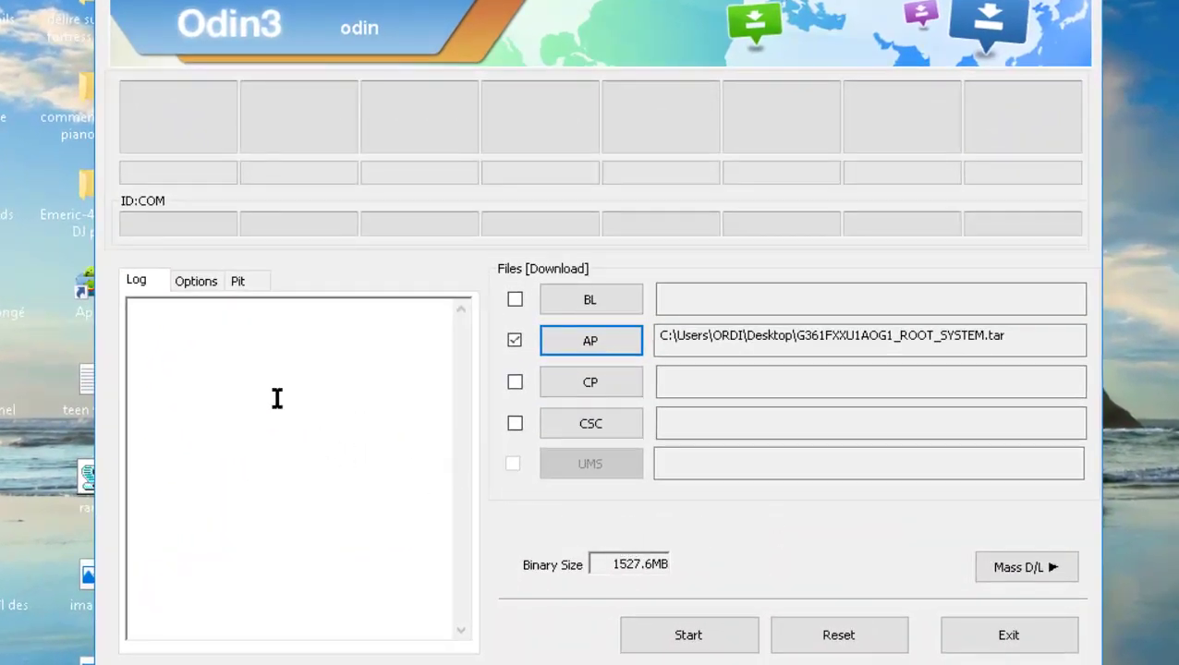
- Make sure Auto Reboot, F. Reset Time and T Flash are enabled, and start flashing the AP file
{"action": "left_click", "coordinate": [192, 283]}
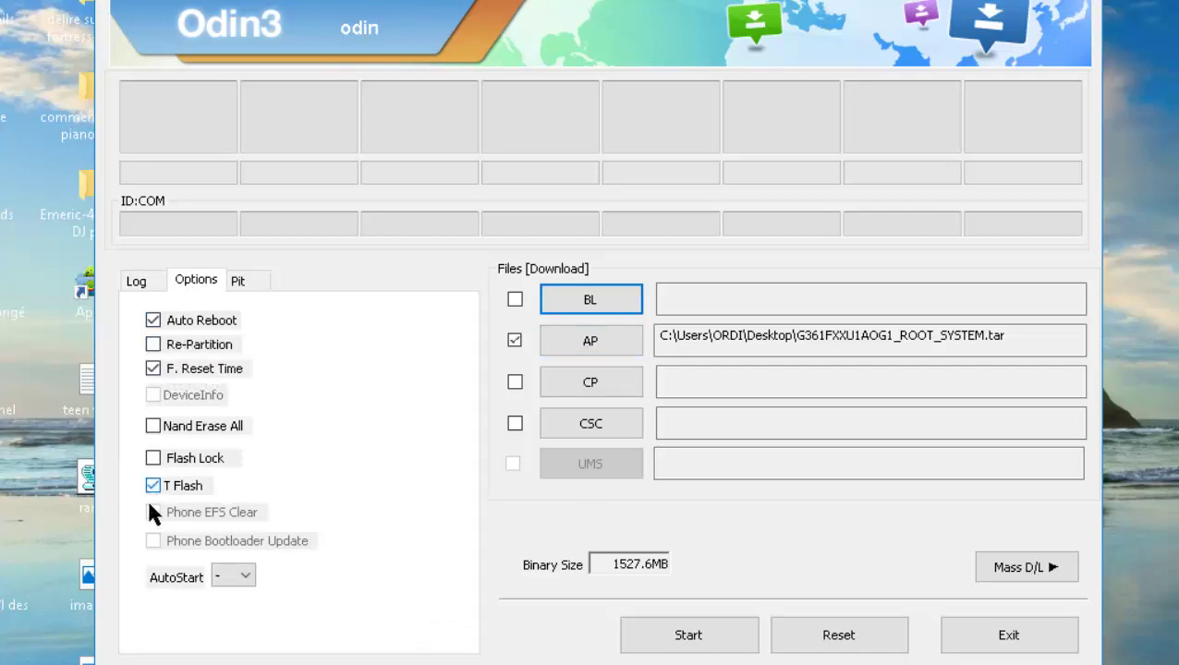
{"action": "left_click", "coordinate": [141, 282]}
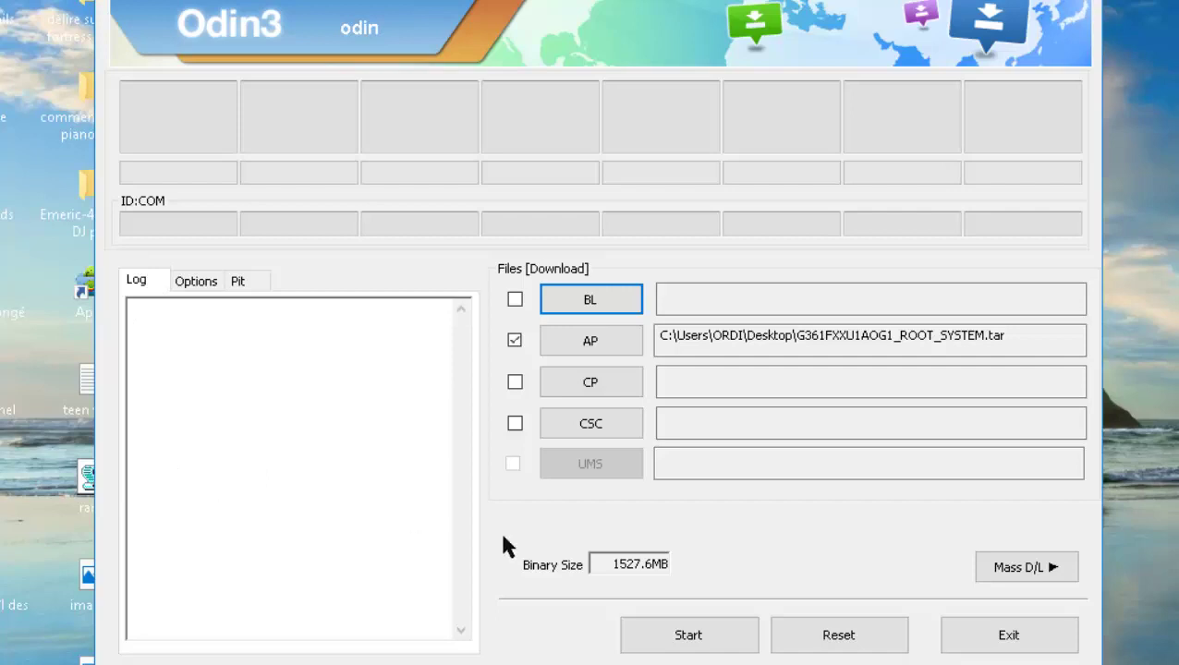
{"action": "left_click", "coordinate": [706, 637]}
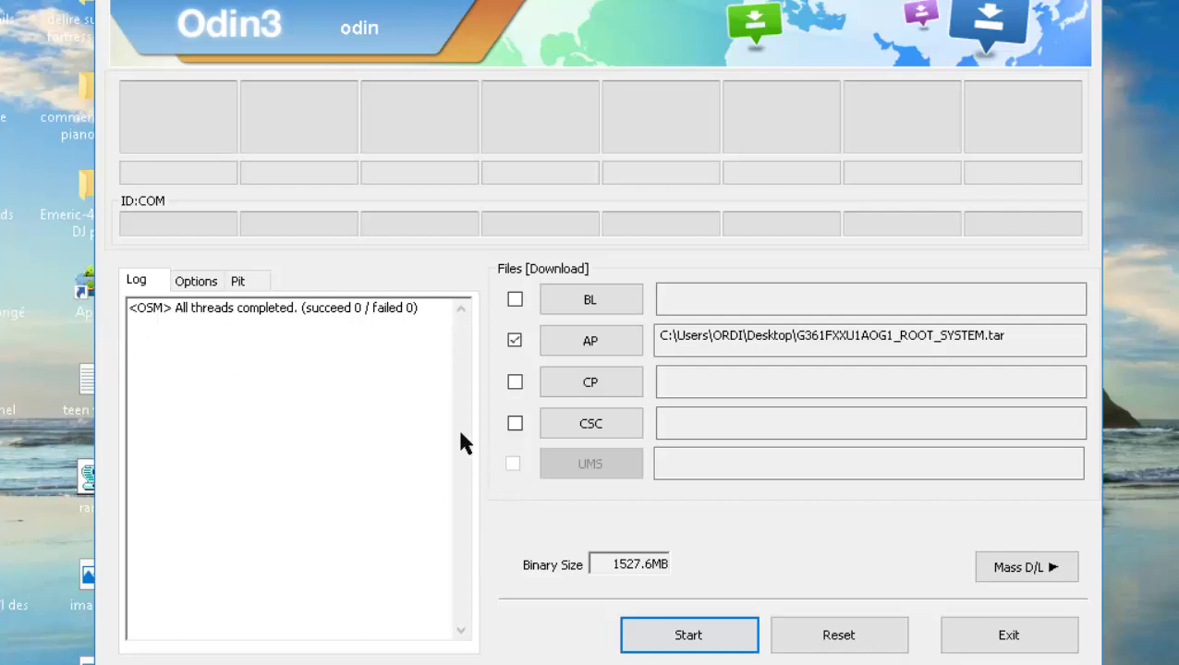
- Exit Odin3 and move G361FXXU1AOG1_ROOT_SYSTEM.tar back among the desktop icons, beside iRoot
{"action": "left_click", "coordinate": [1024, 637]}
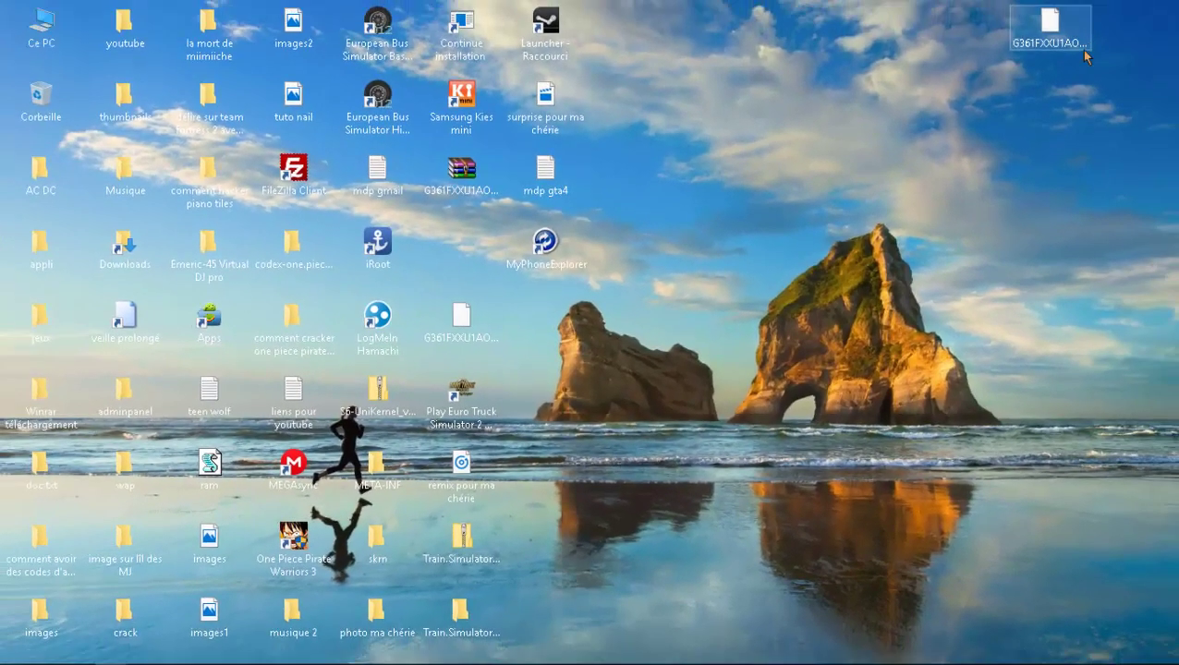
{"action": "left_click_drag", "start_coordinate": [1086, 57], "coordinate": [488, 247]}
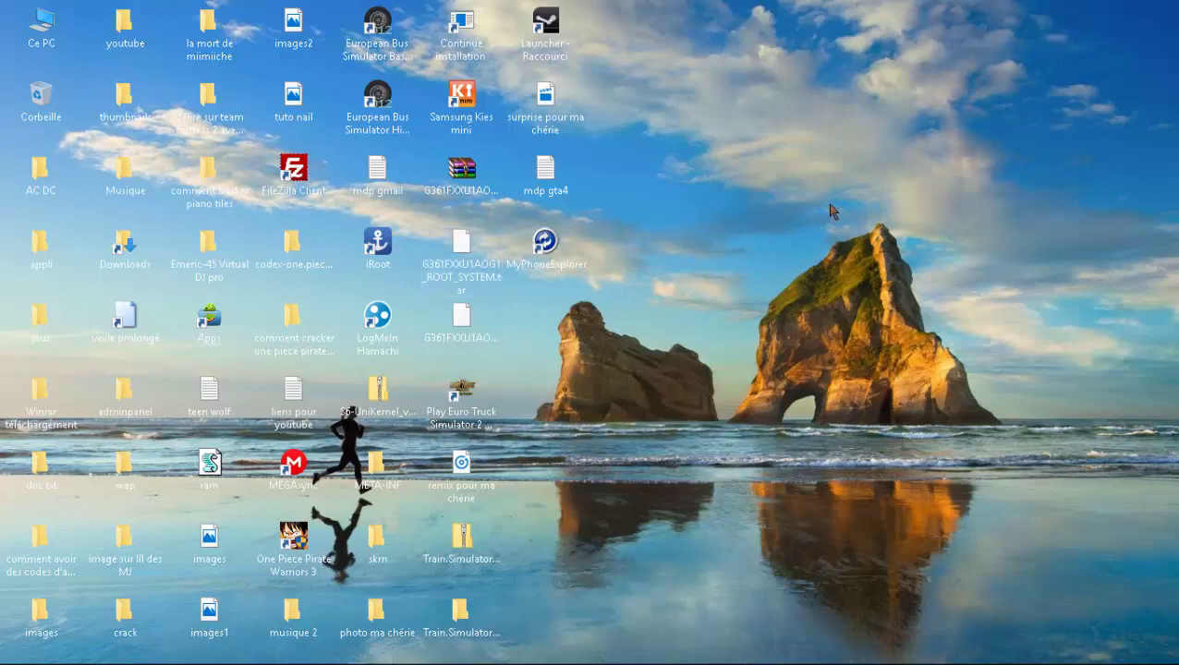